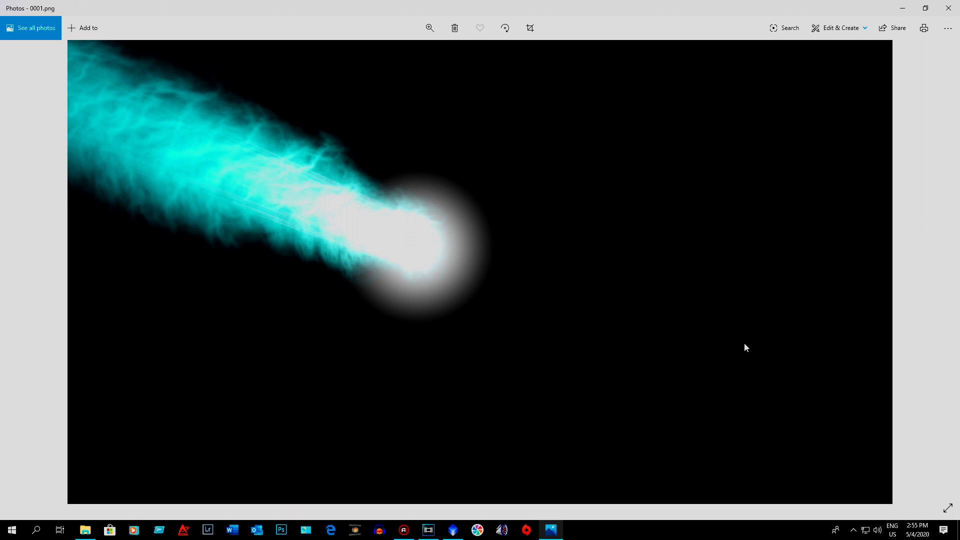
# Switch to PixInsight and restore the iconized Atlas_5 image window.
pyautogui.click(454, 532)
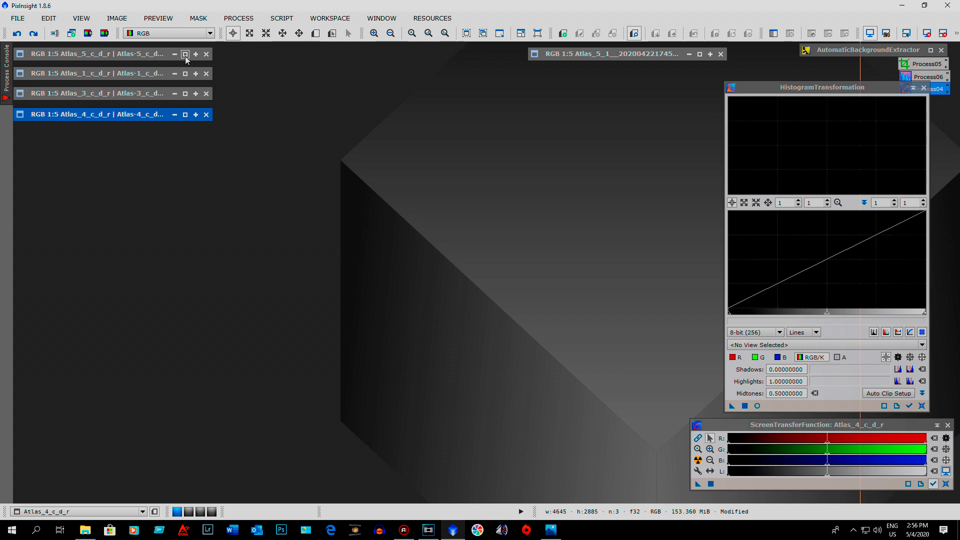
pyautogui.click(185, 54)
# Iconize Atlas_5 again, then open Atlas_1 and auto-stretch its display with STF.
pyautogui.moveTo(439, 116); pyautogui.dragTo(401, 161)
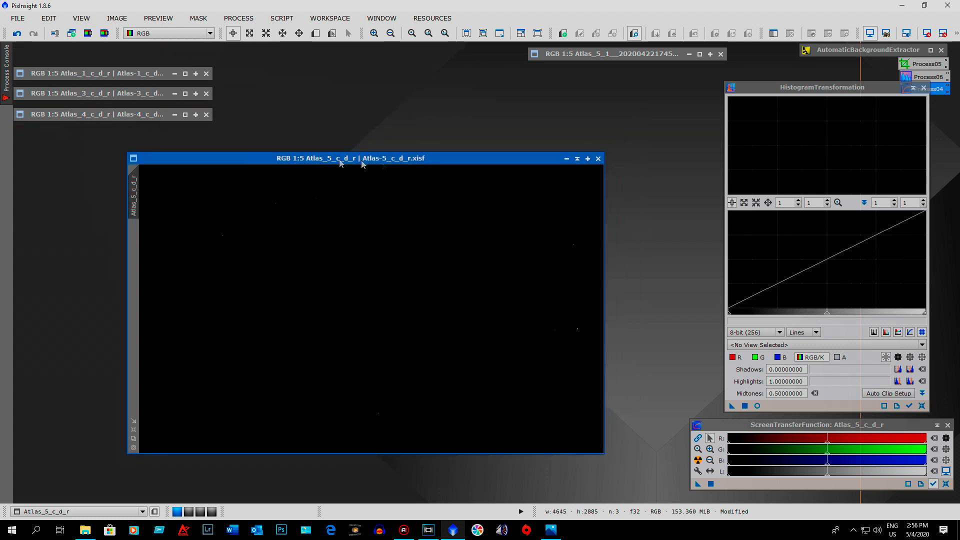
pyautogui.click(577, 158)
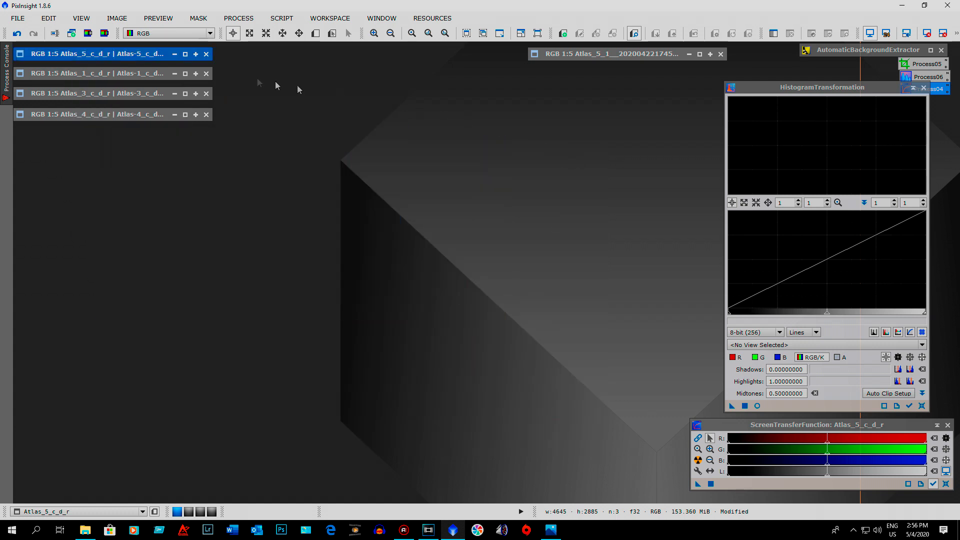
pyautogui.click(195, 74)
pyautogui.moveTo(338, 105); pyautogui.dragTo(383, 159)
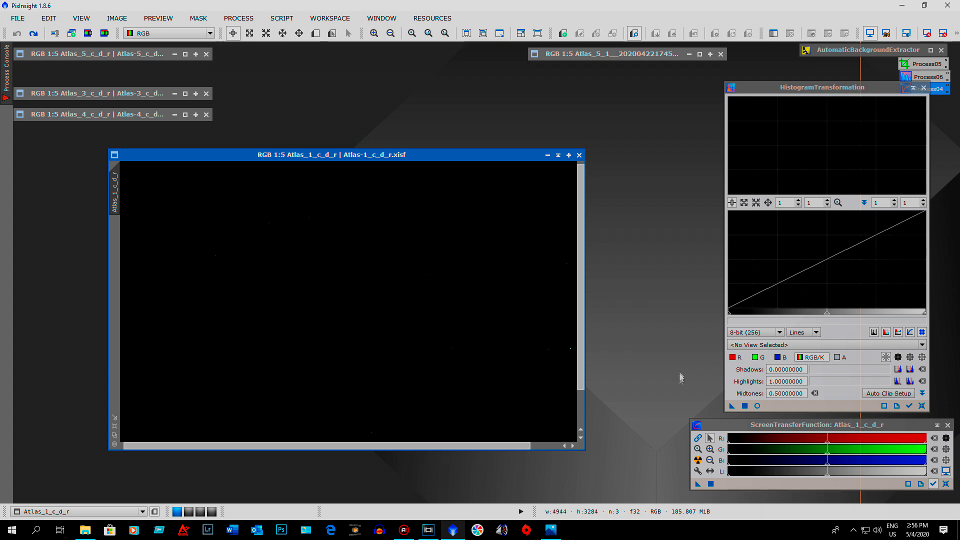
pyautogui.click(698, 460)
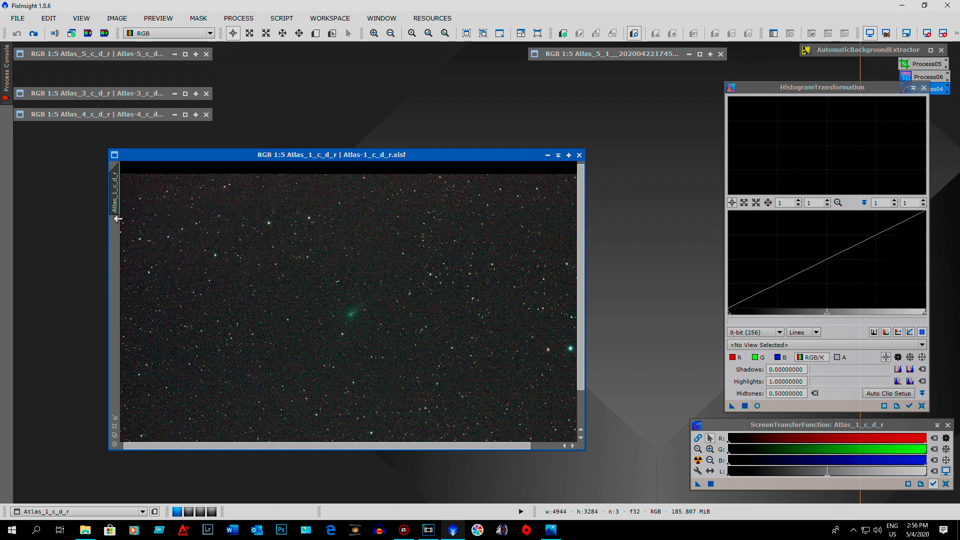
# Make the Atlas_1 auto-stretch permanent through HistogramTransformation and reset the STF screen stretch.
pyautogui.moveTo(446, 158); pyautogui.dragTo(450, 141)
pyautogui.click(927, 33)
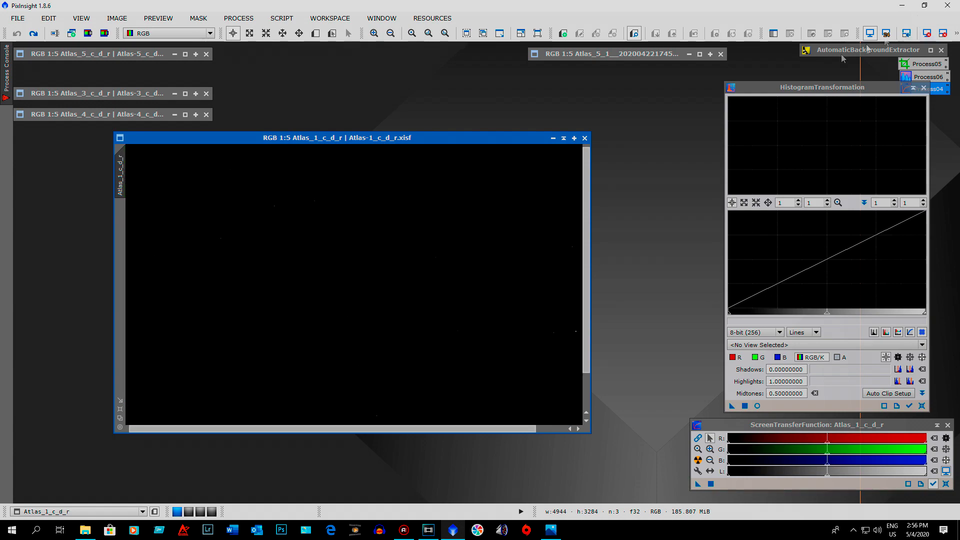
pyautogui.click(699, 461)
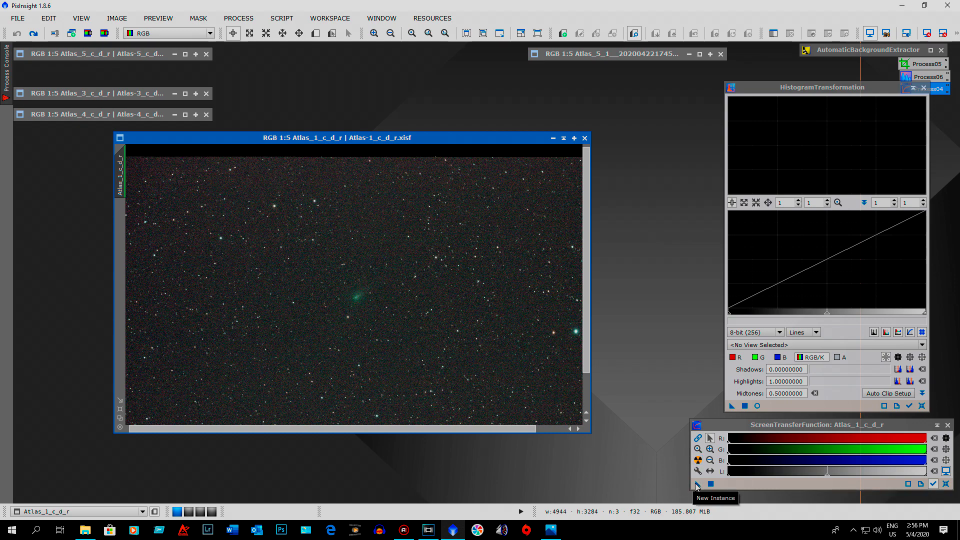
pyautogui.moveTo(697, 485); pyautogui.dragTo(771, 409)
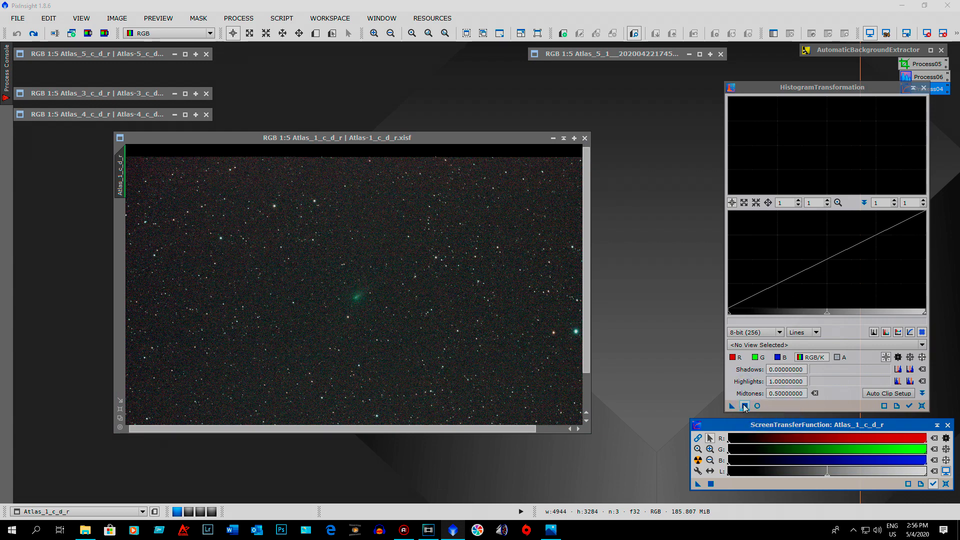
pyautogui.click(744, 407)
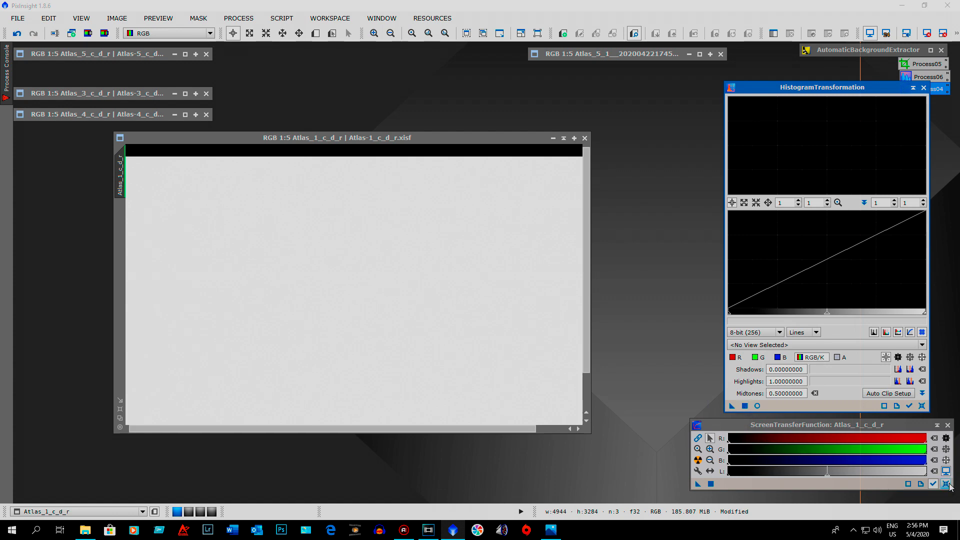
pyautogui.click(946, 485)
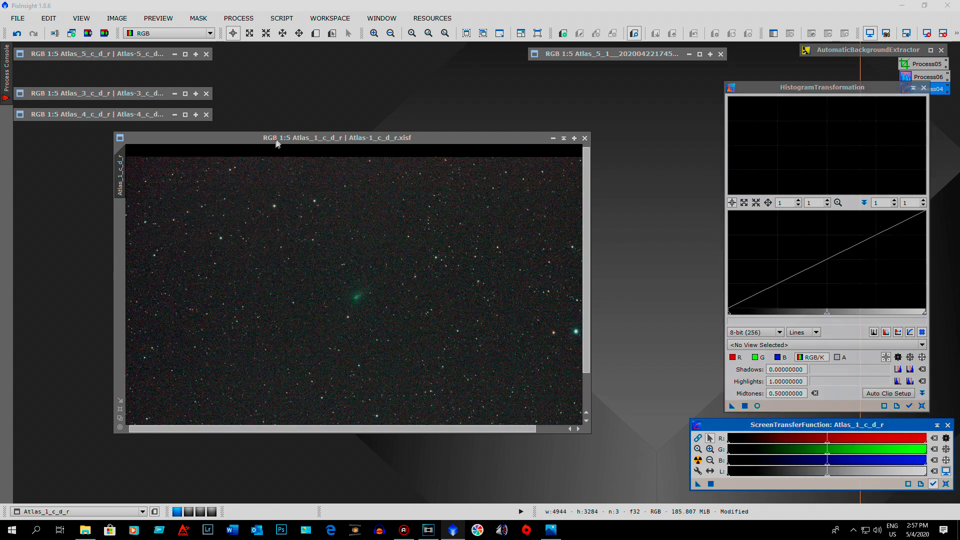
pyautogui.moveTo(258, 138); pyautogui.dragTo(157, 195)
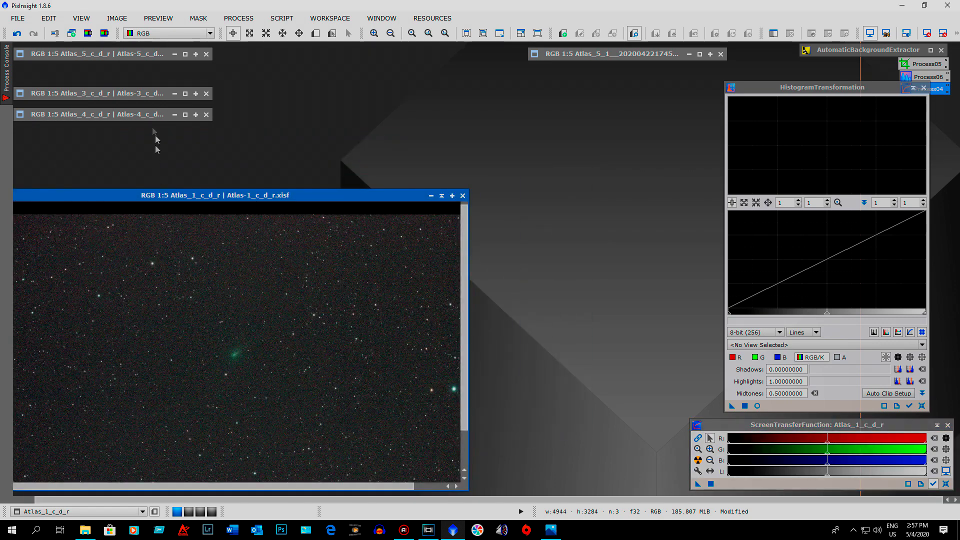
# Restore Atlas_5, make its STF auto-stretch permanent through HistogramTransformation, and reset the screen stretch.
pyautogui.click(185, 54)
pyautogui.moveTo(500, 163); pyautogui.dragTo(514, 132)
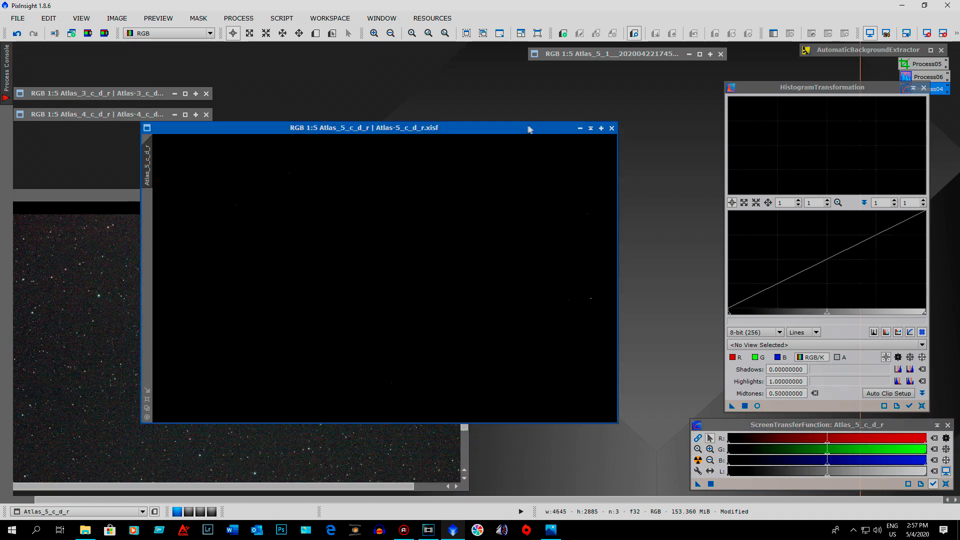
pyautogui.click(698, 461)
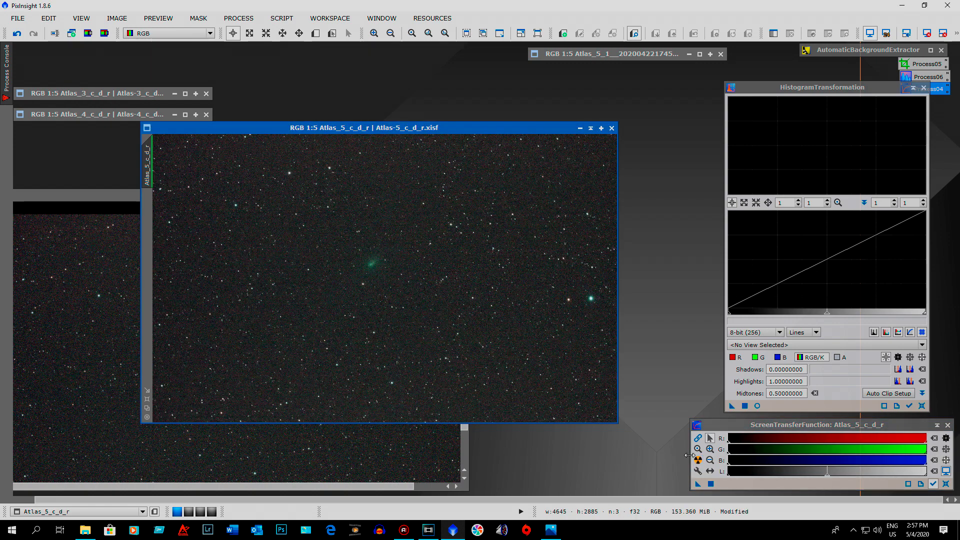
pyautogui.moveTo(699, 486); pyautogui.dragTo(746, 411)
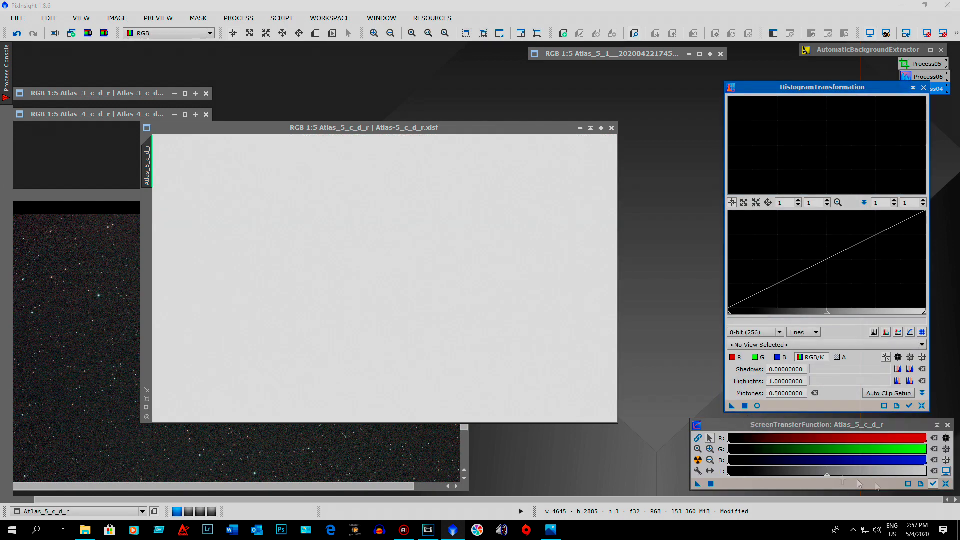
pyautogui.click(946, 484)
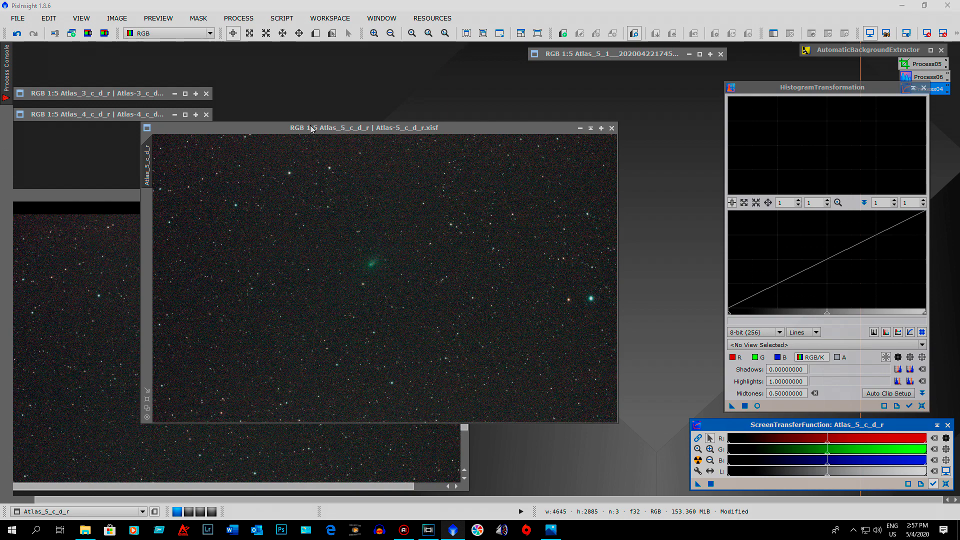
pyautogui.moveTo(250, 129); pyautogui.dragTo(297, 128)
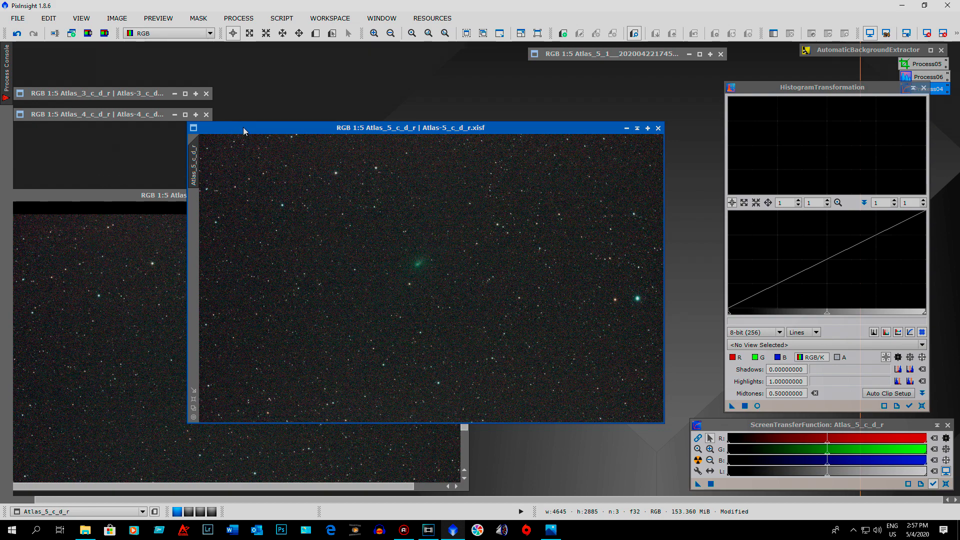
pyautogui.click(17, 18)
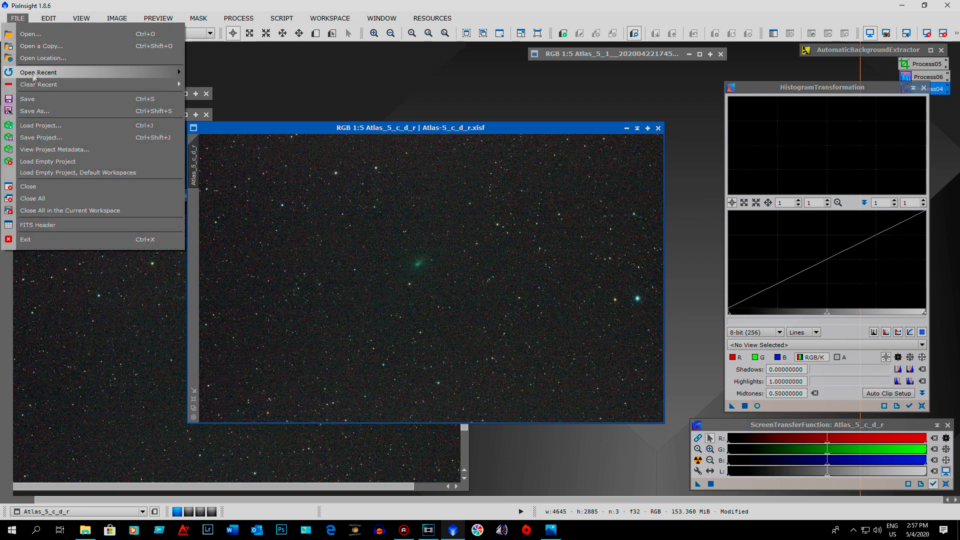
# Bring up Save As for Atlas_5, dismiss it without saving, and switch to Vegas Pro.
pyautogui.click(30, 111)
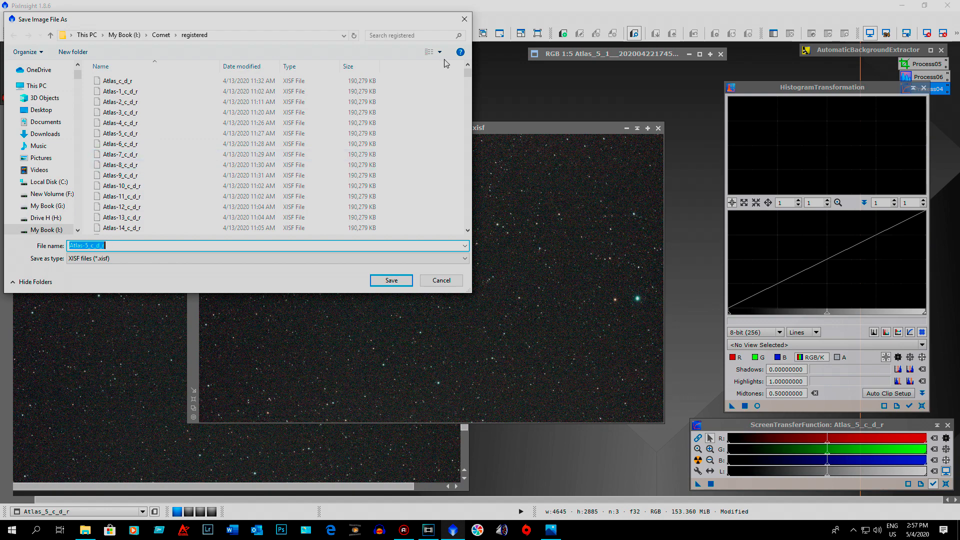
pyautogui.click(464, 21)
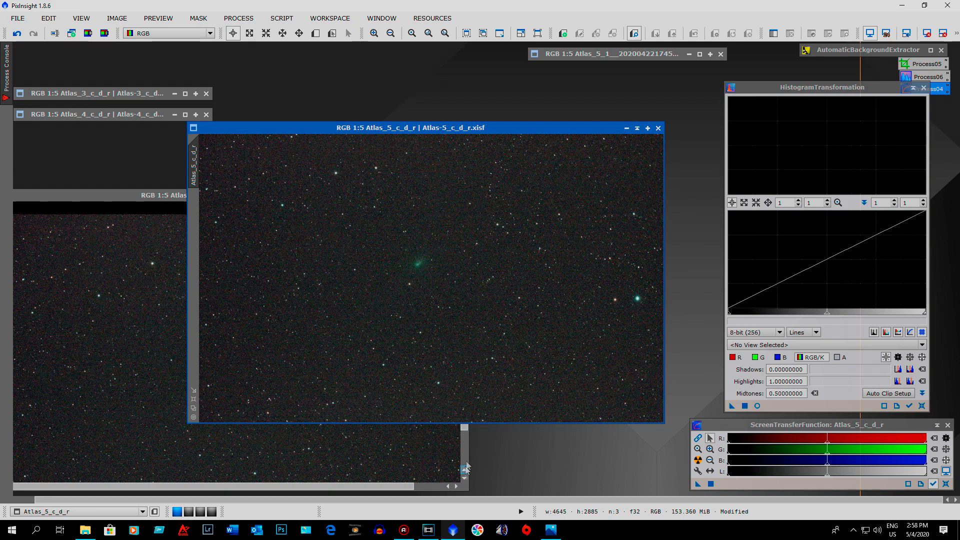
pyautogui.click(429, 530)
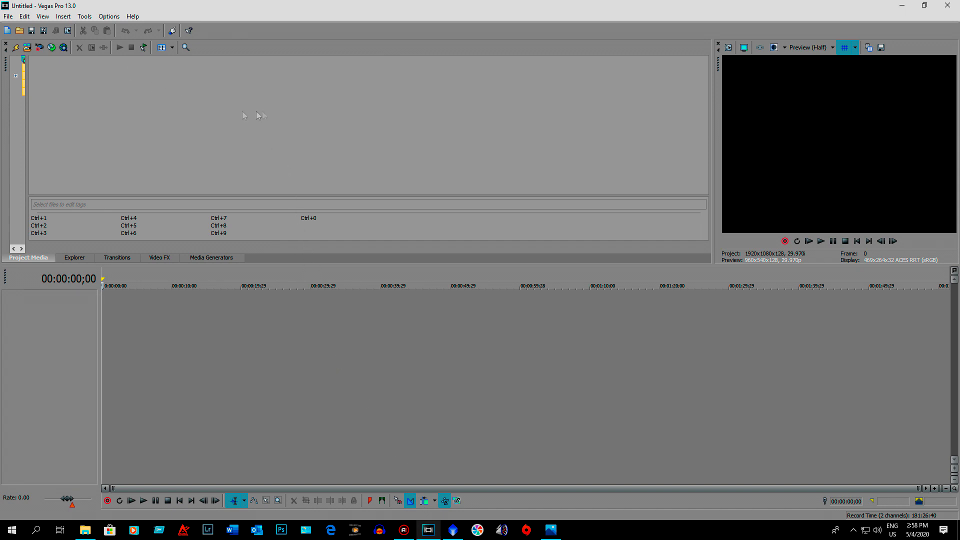
# Import JPEG frames Atlas-5 (1) through Atlas-5 (347) as one image-sequence clip.
pyautogui.click(8, 18)
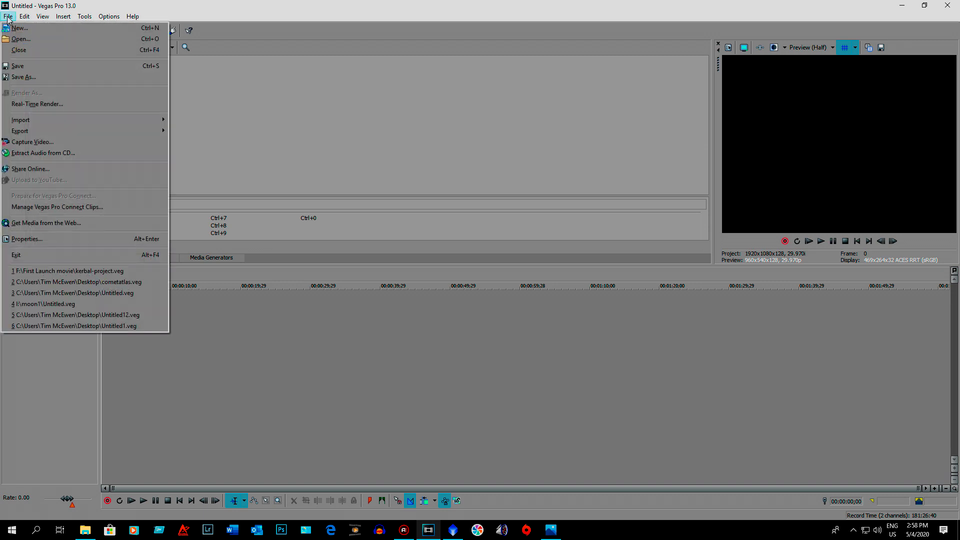
pyautogui.click(21, 40)
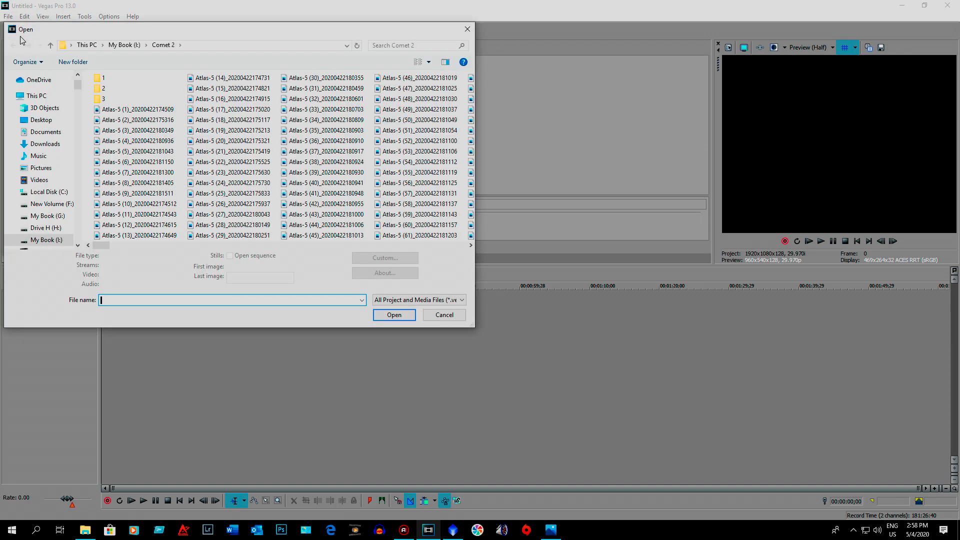
pyautogui.click(120, 111)
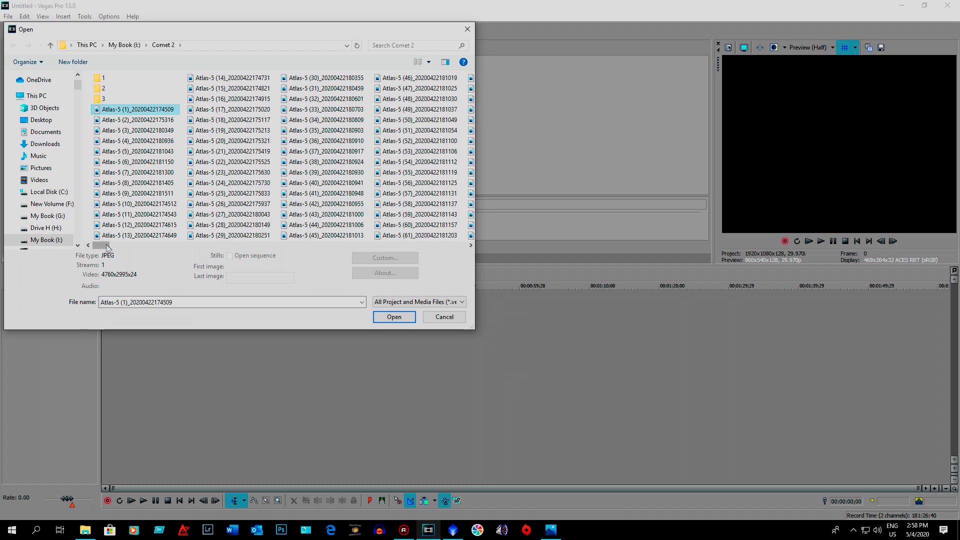
pyautogui.moveTo(98, 245); pyautogui.dragTo(470, 247)
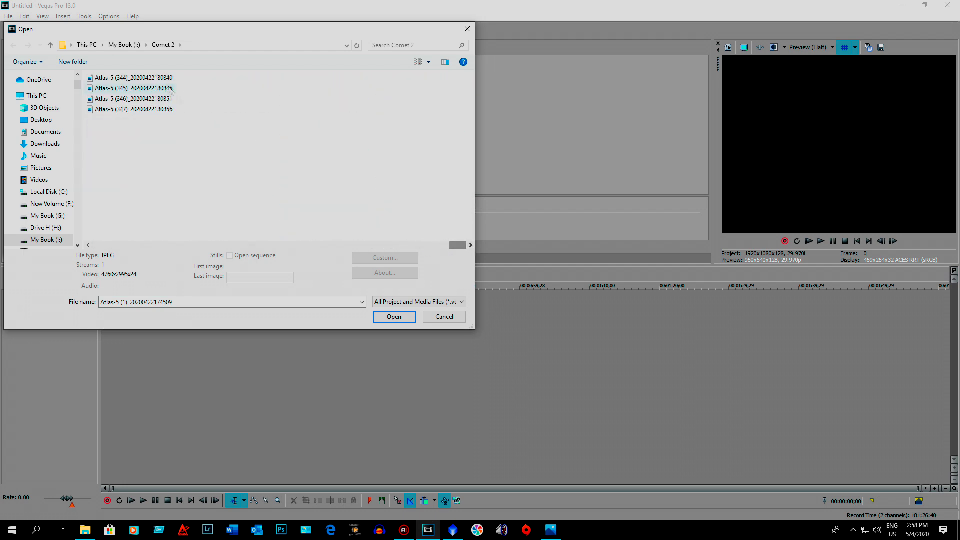
pyautogui.keyDown('shift'); pyautogui.click(120, 111); pyautogui.keyUp('shift')
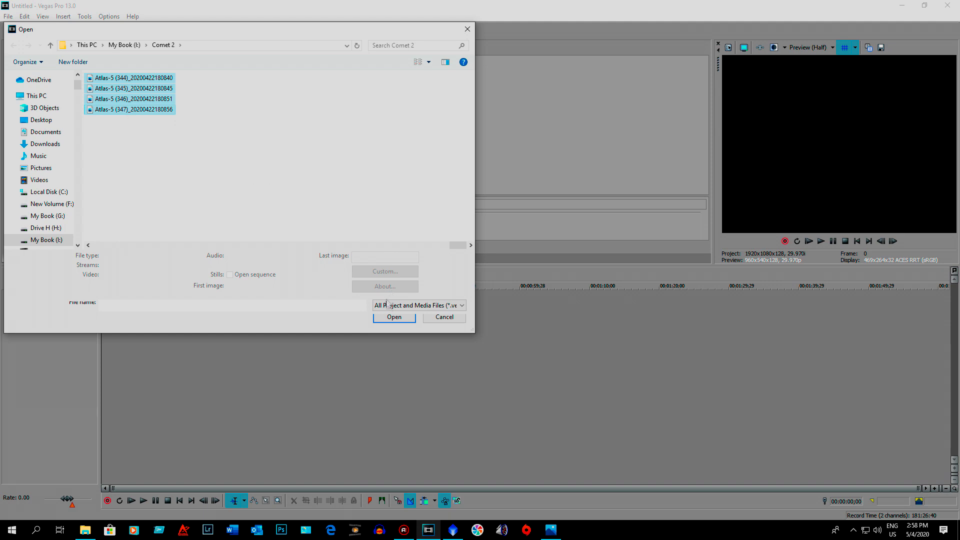
pyautogui.click(393, 317)
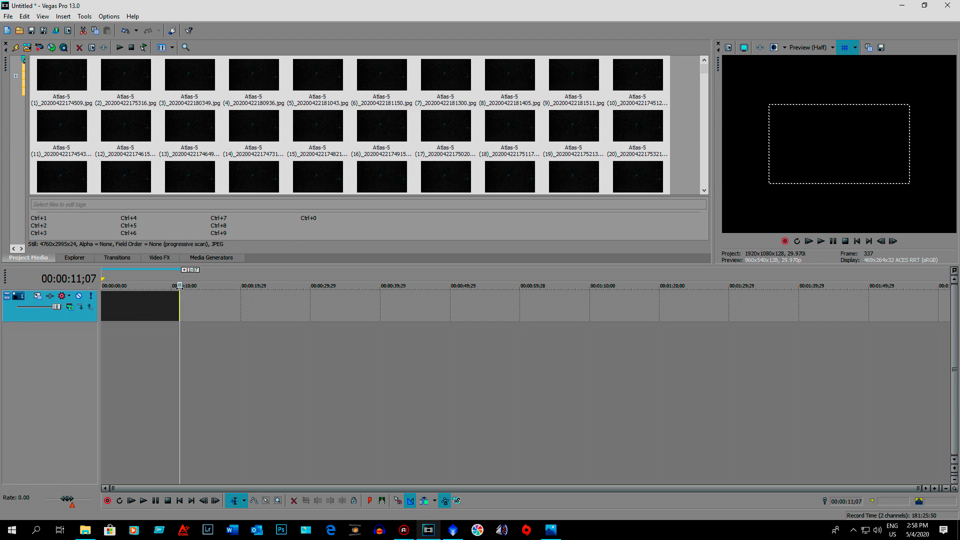
# Play the 11-second Atlas-5 animation in the preview from the timeline start, then stop it.
pyautogui.moveTo(180, 286); pyautogui.dragTo(116, 286)
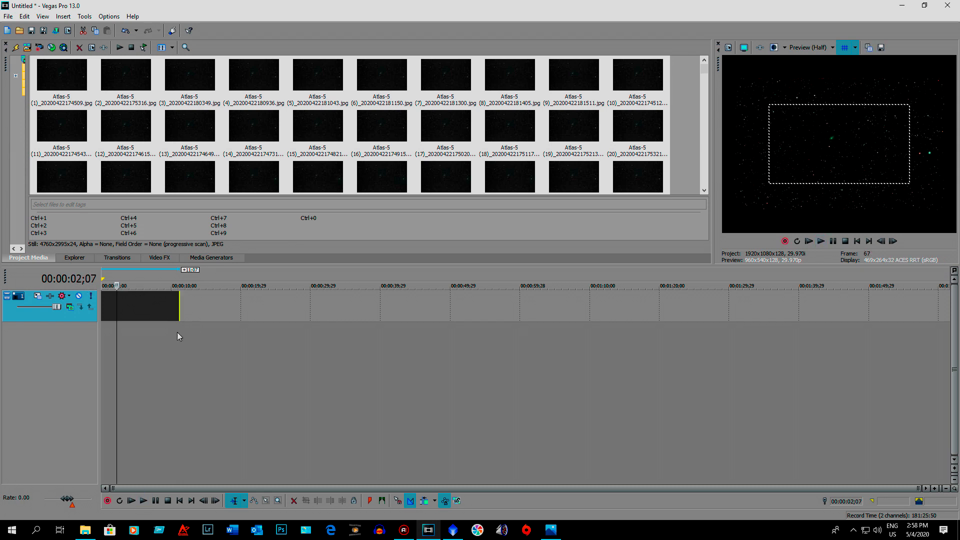
pyautogui.click(822, 242)
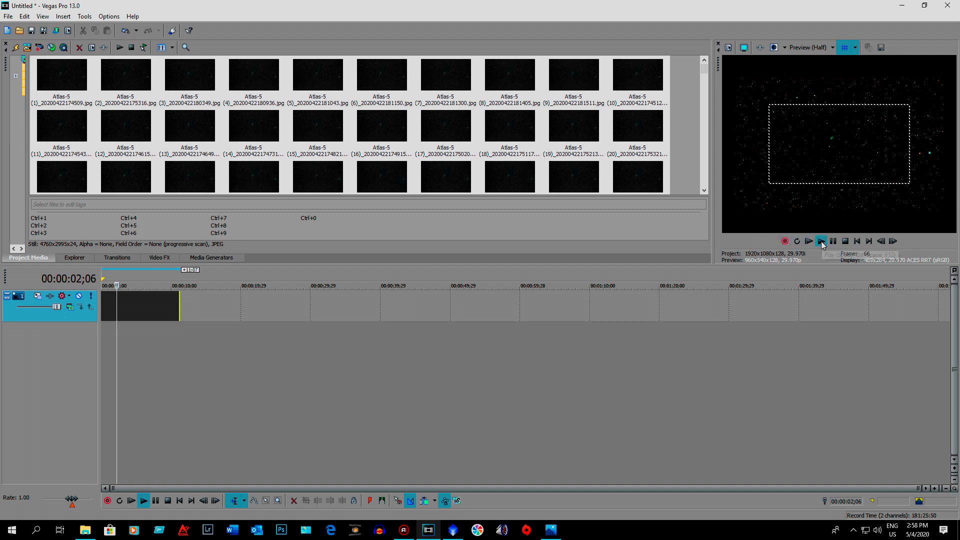
pyautogui.click(870, 241)
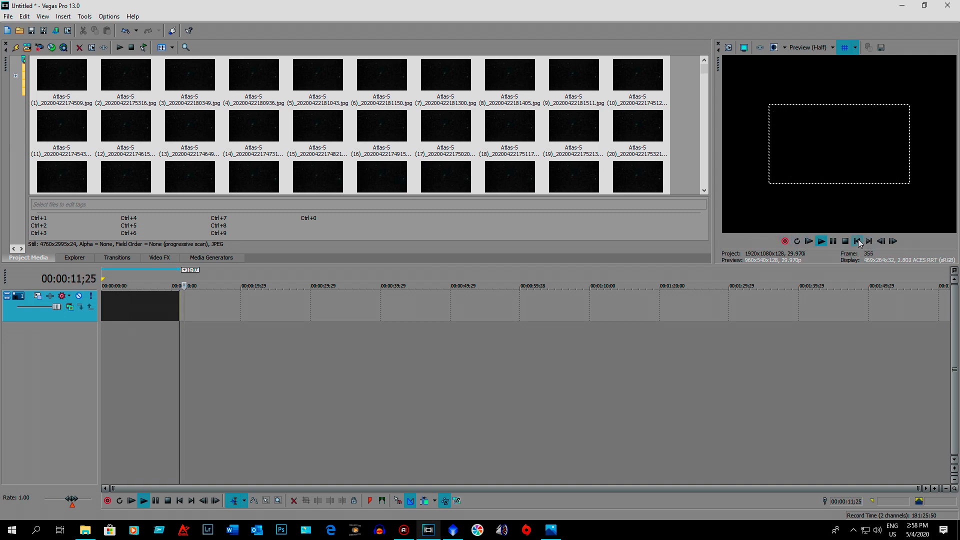
pyautogui.click(858, 242)
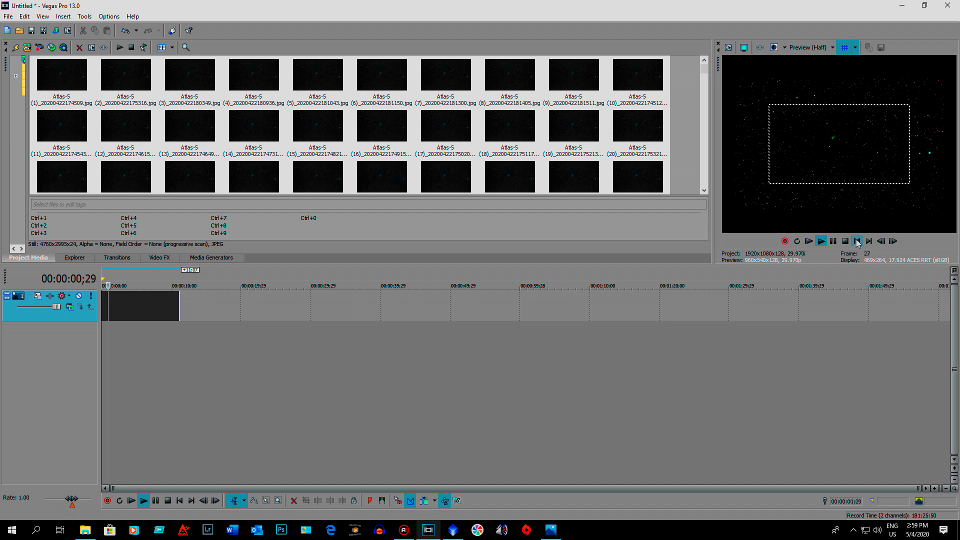
pyautogui.click(844, 242)
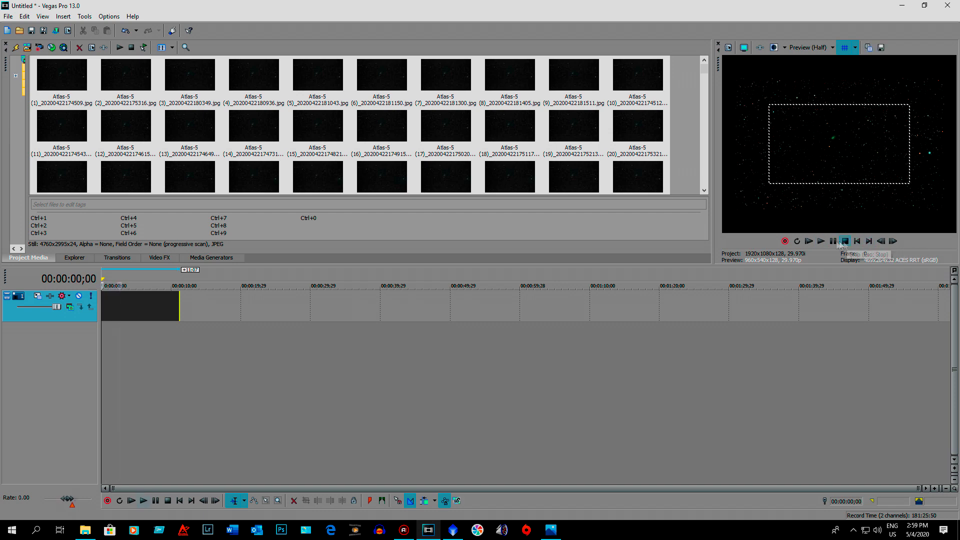